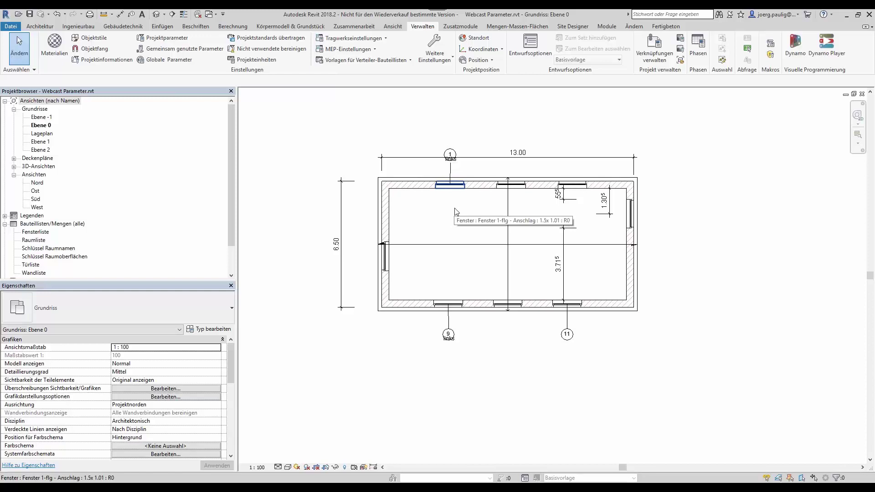
- Open Fenster 1-flg - Anschlag.rfa in the Family Editor and show its Familientypen for type 1.01 x 1.01
key(Tab)
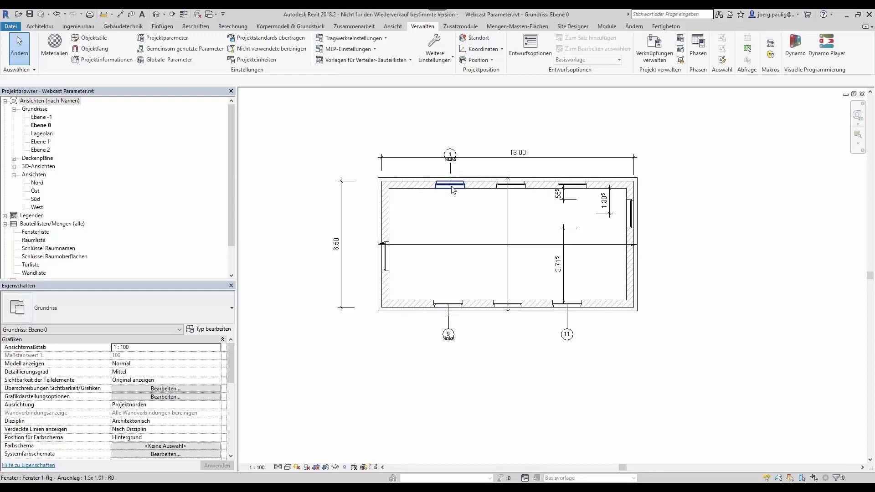
double_click(452, 187)
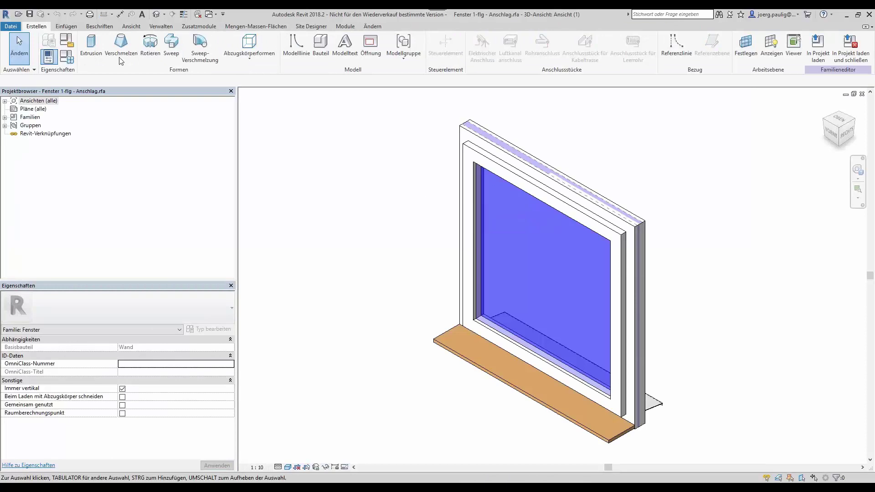
click(69, 57)
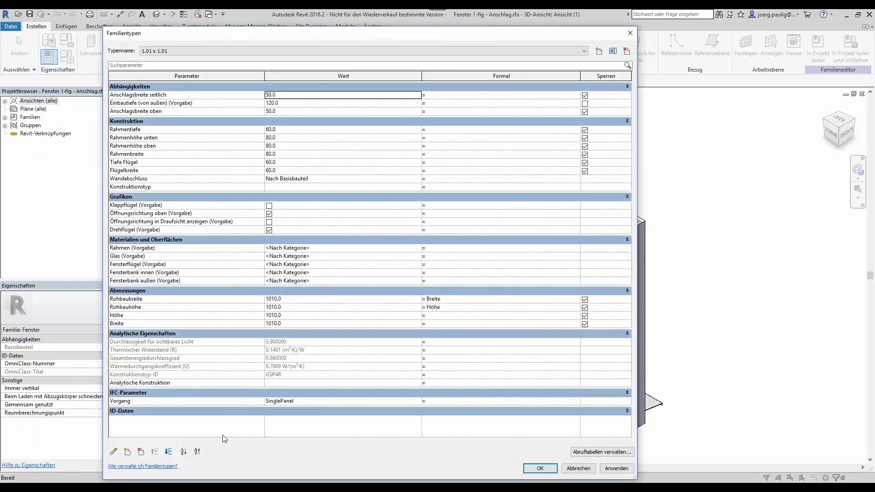
- Start a new family parameter from Familientypen to bring up Parametereigenschaften
click(129, 454)
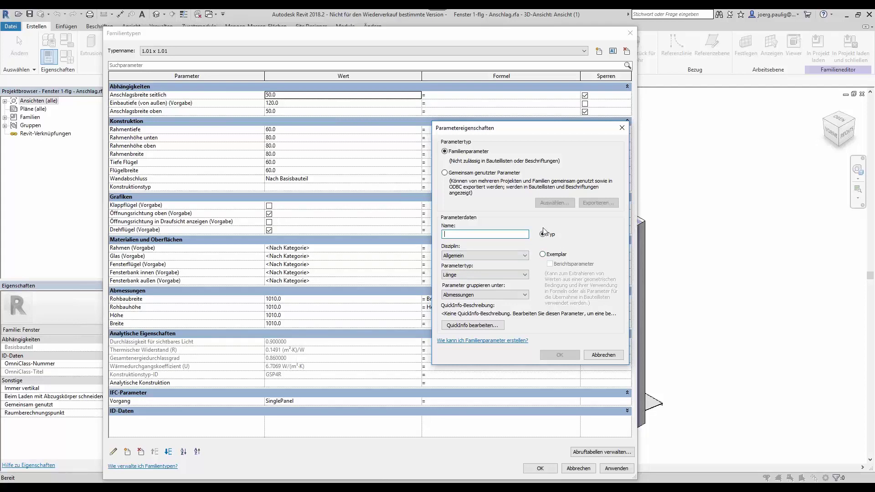
- Switch the new parameter to Exemplar, cancel it, and confirm Familientypen with OK
click(544, 254)
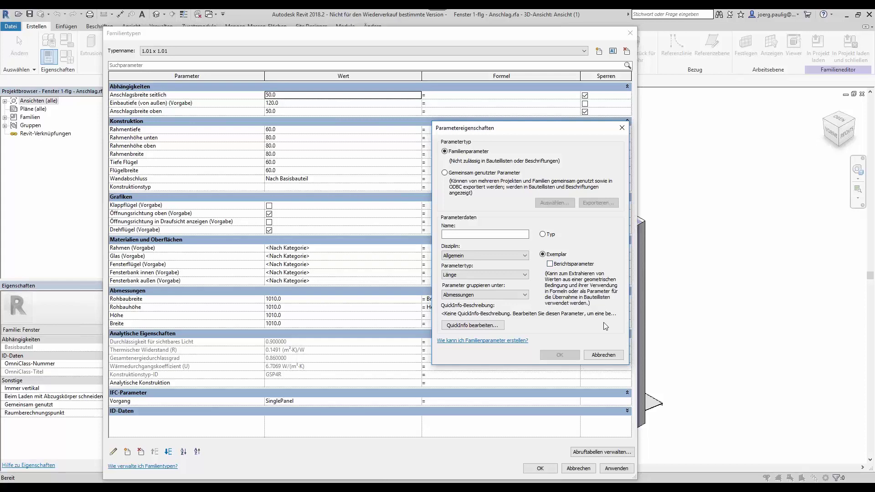
click(604, 355)
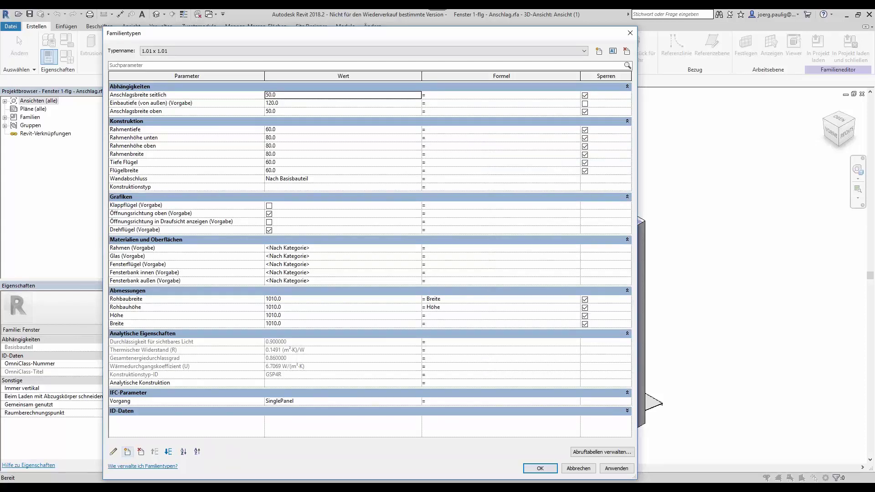
click(541, 471)
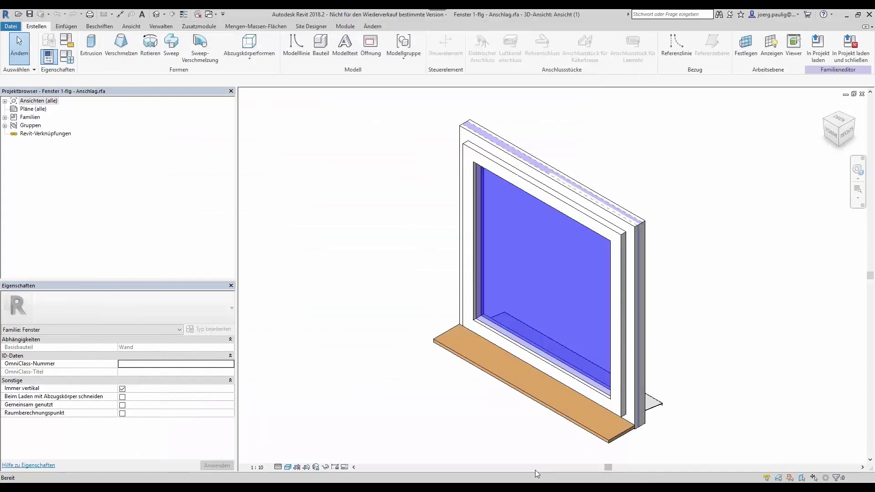
- Close the window family's view to return to the Ebene 0 floor plan
click(863, 95)
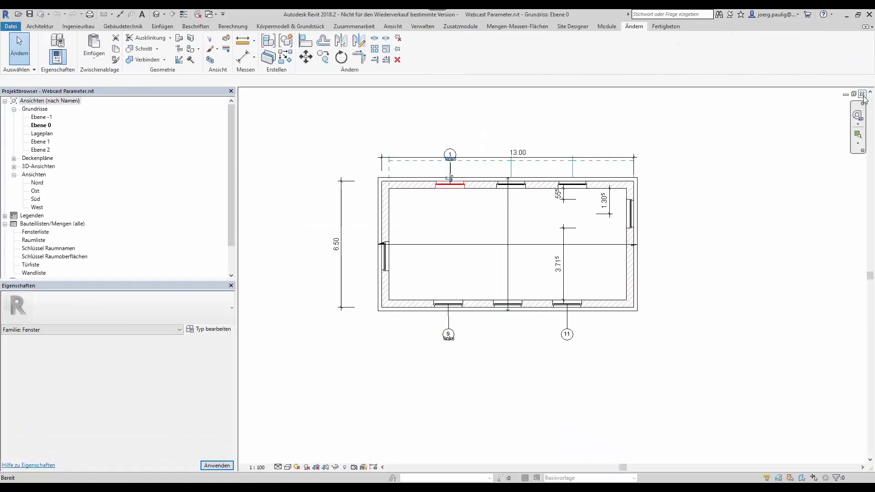